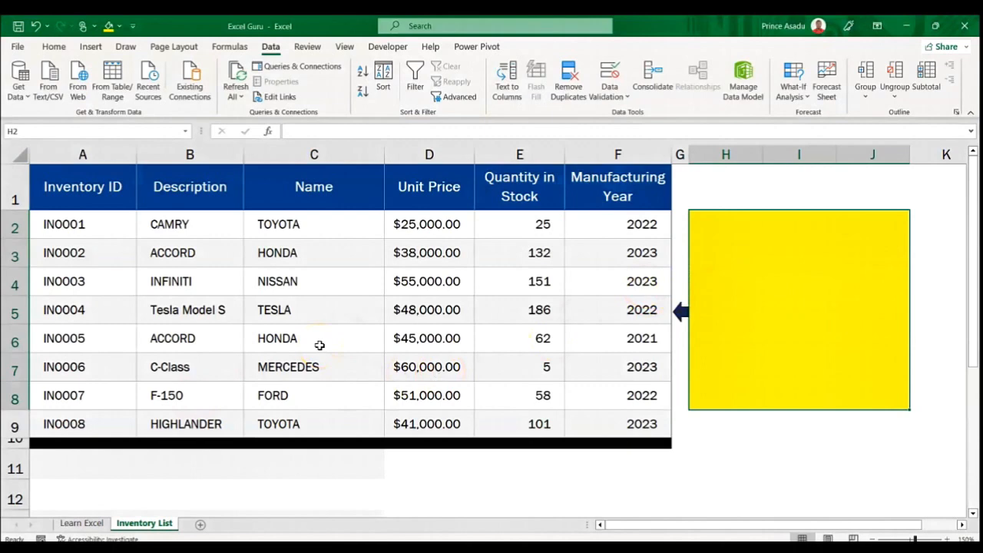
Enter the criterion "A car that costs less than $40,000" in the yellow merged cell H2 beside the table.
{"action": "type", "text": "A car thatb"}
{"action": "key", "text": "BackSpace"}
{"action": "type", "text": "costs less than $40,000"}
{"action": "key", "text": "Return"}
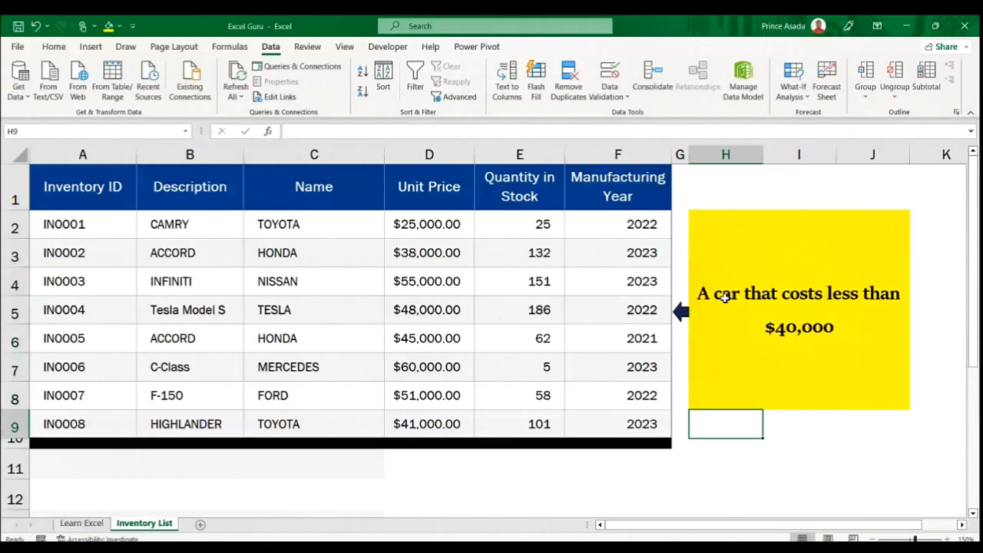
Add the second criterion "A car that was manufactured in 2023" below the first one in the yellow cell, separated by a blank line.
{"action": "left_click", "coordinate": [741, 307]}
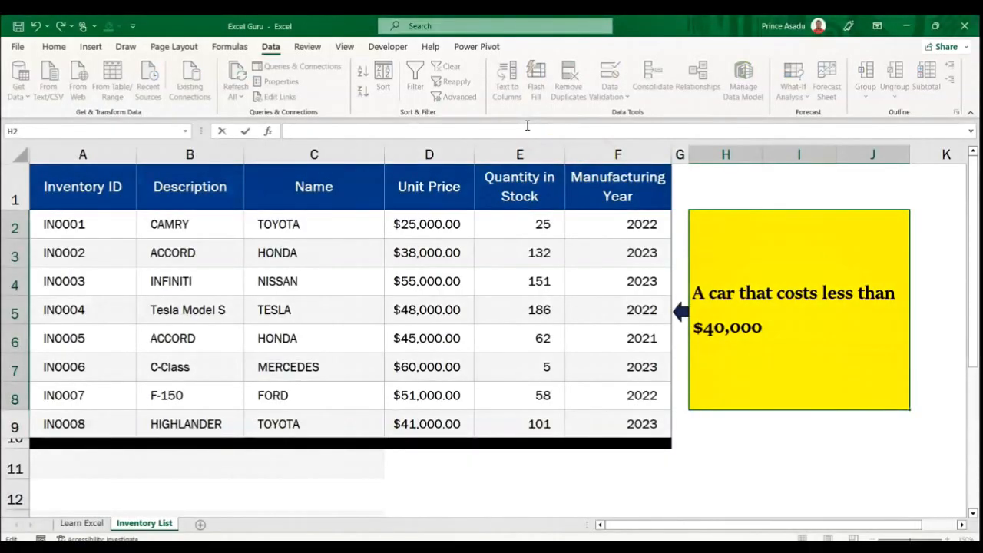
{"action": "type", "text": "A car that was manufactured in 2023"}
{"action": "key", "text": "Return"}
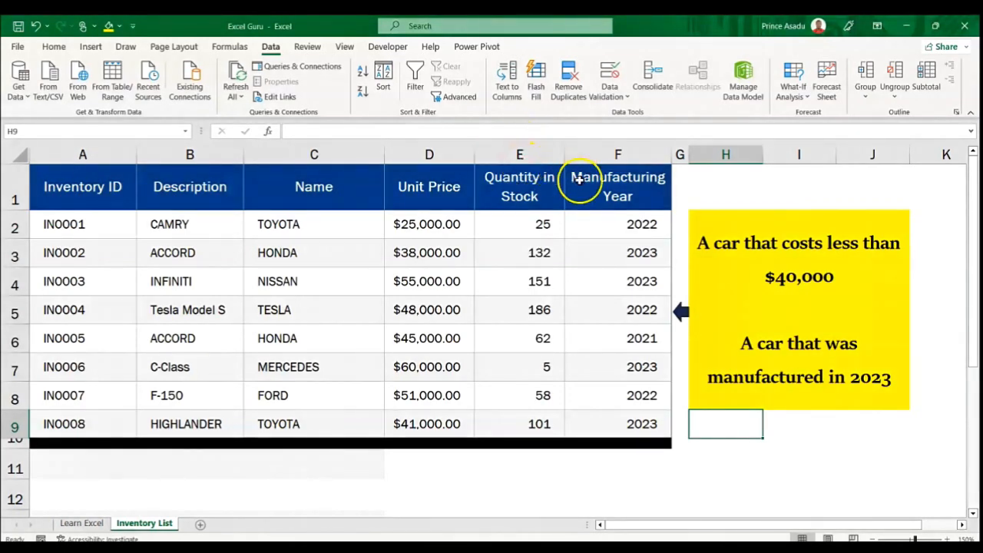
Enter =IF(A11="","",FORMULATEXT(A11)) in cell D11 to display the formula text of A11.
{"action": "left_click", "coordinate": [435, 465]}
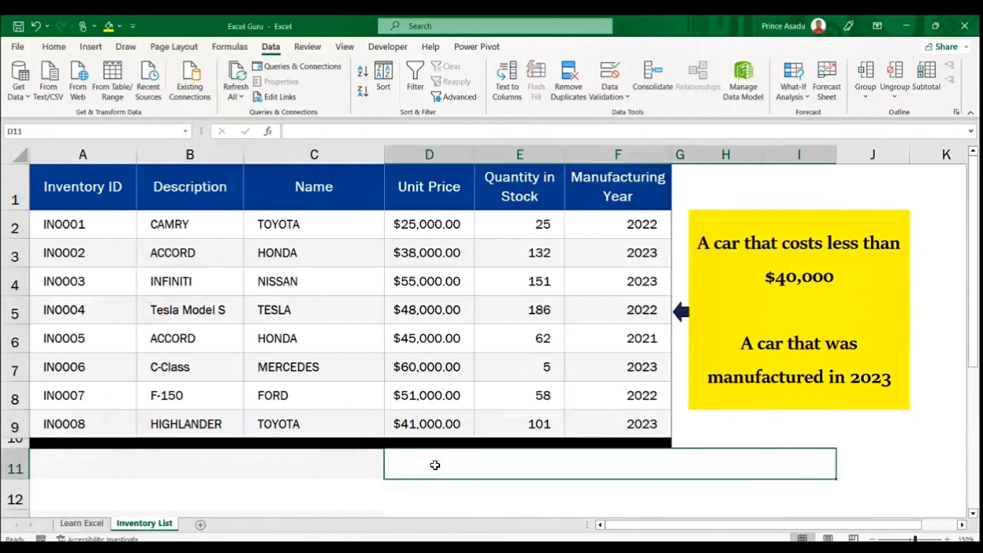
{"action": "type", "text": "=IF("}
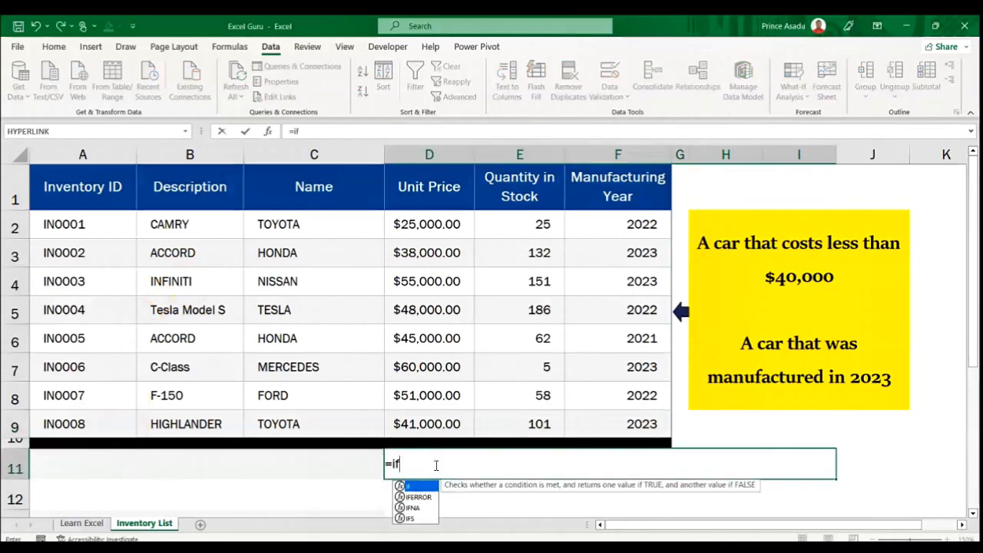
{"action": "left_click", "coordinate": [340, 458]}
{"action": "type", "text": "=\"\",\"\",formua"}
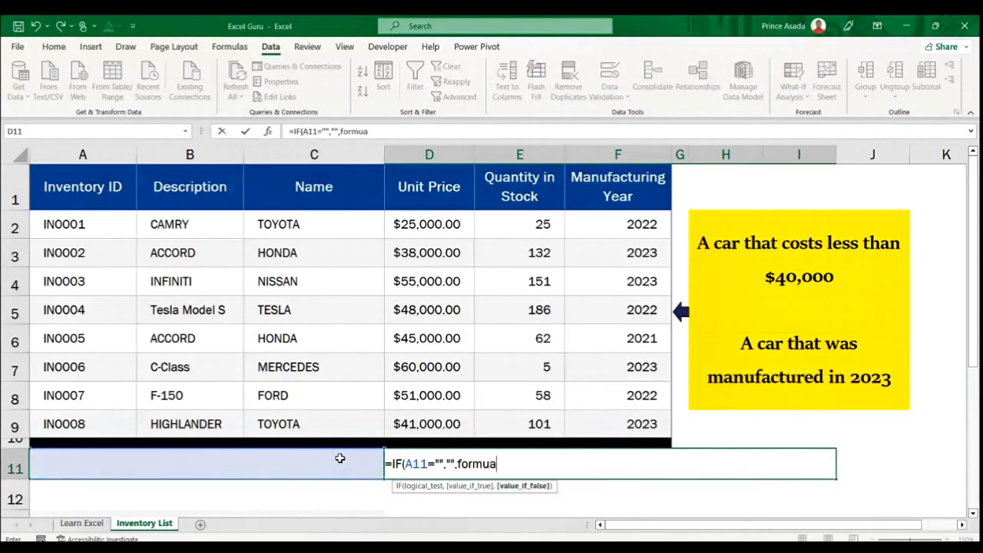
{"action": "key", "text": "BackSpace"}
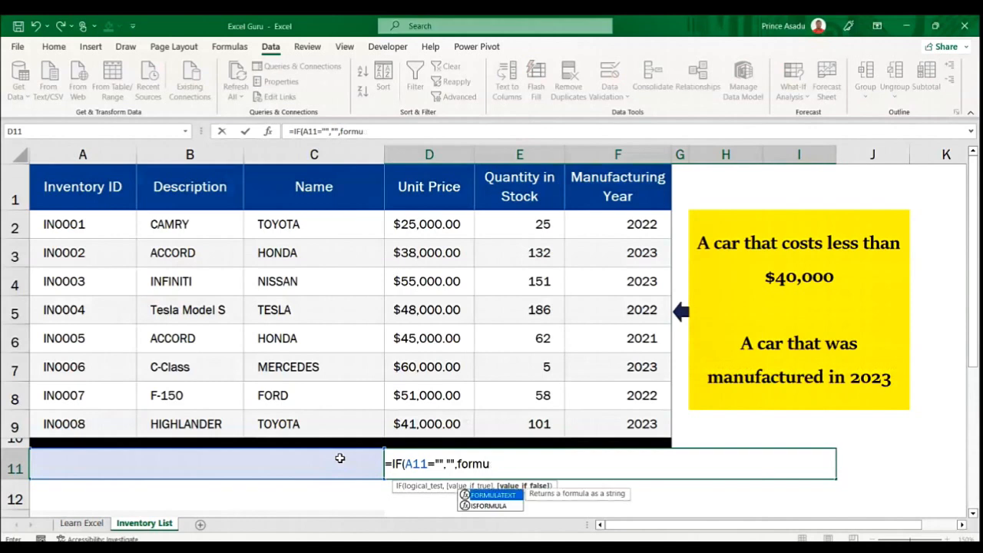
{"action": "key", "text": "Tab"}
{"action": "left_click", "coordinate": [296, 473]}
{"action": "type", "text": ")"}
{"action": "key", "text": "Return"}
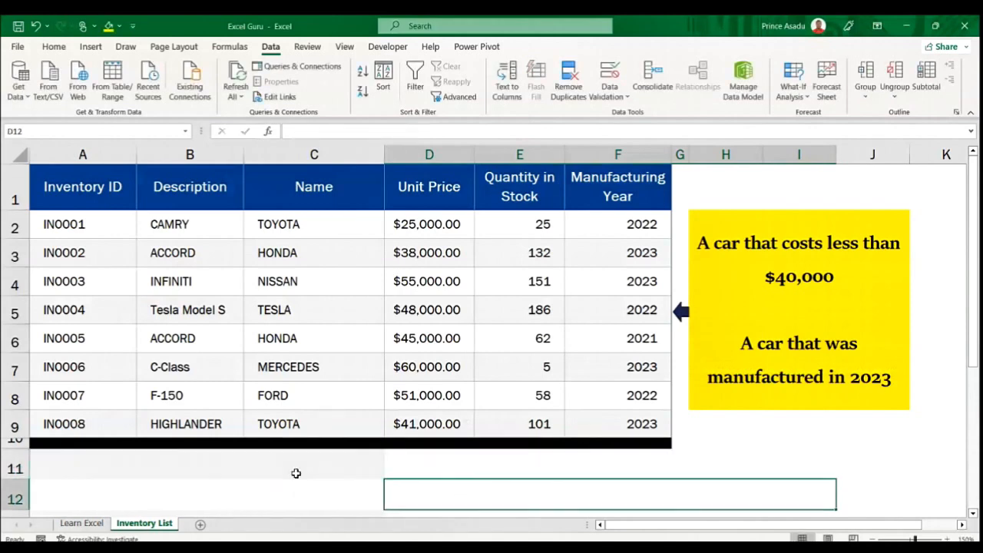
Fill the formula-text formula from D11 down to D12.
{"action": "left_click", "coordinate": [592, 468]}
{"action": "left_click_drag", "start_coordinate": [835, 477], "coordinate": [831, 500]}
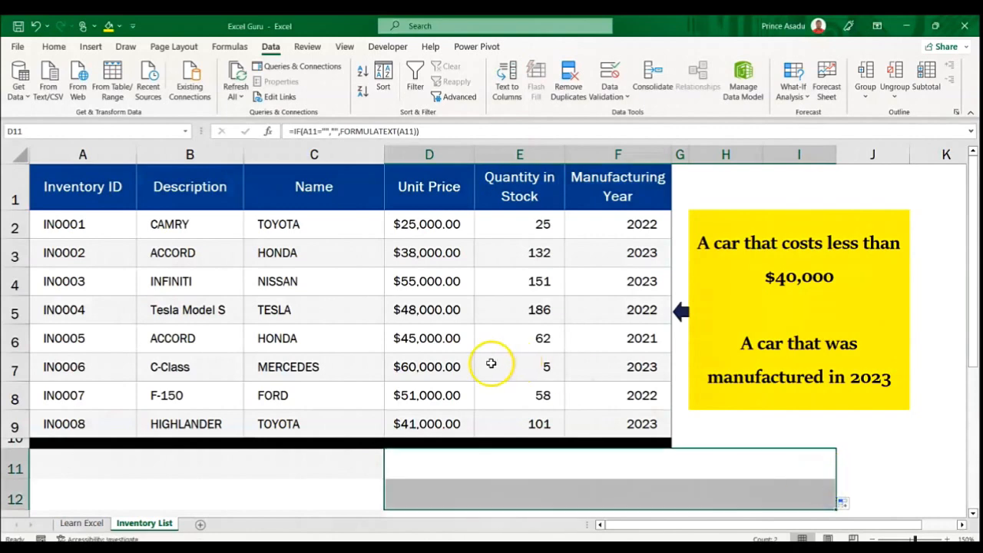
{"action": "left_click", "coordinate": [450, 369]}
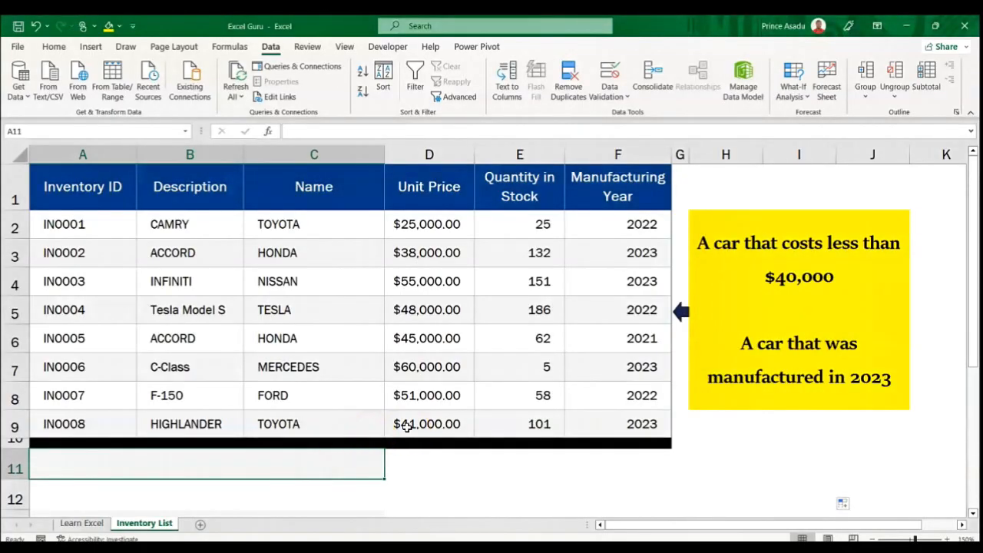
Start an INDEX formula in A11 with the car descriptions B2:B9 as its array.
{"action": "type", "text": "=in"}
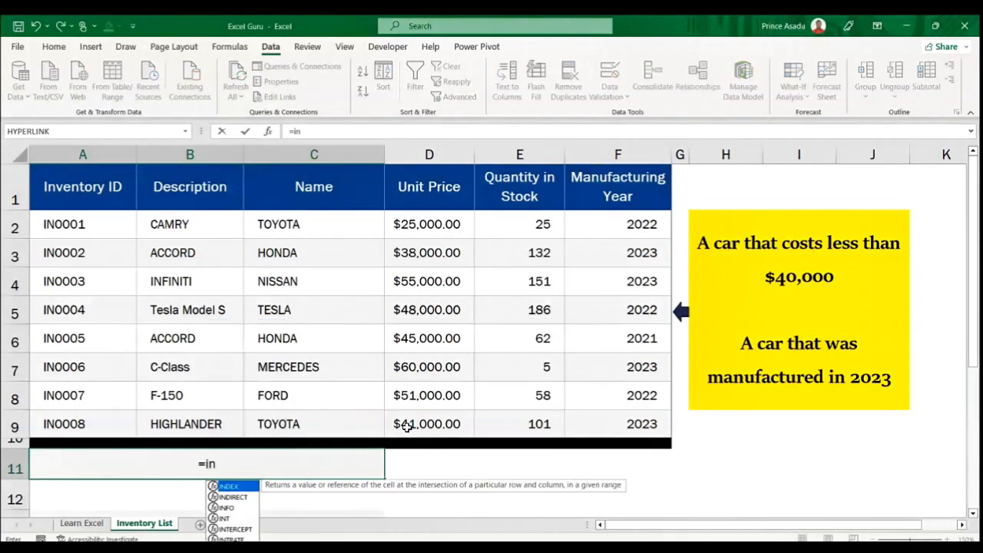
{"action": "type", "text": "de"}
{"action": "key", "text": "Tab"}
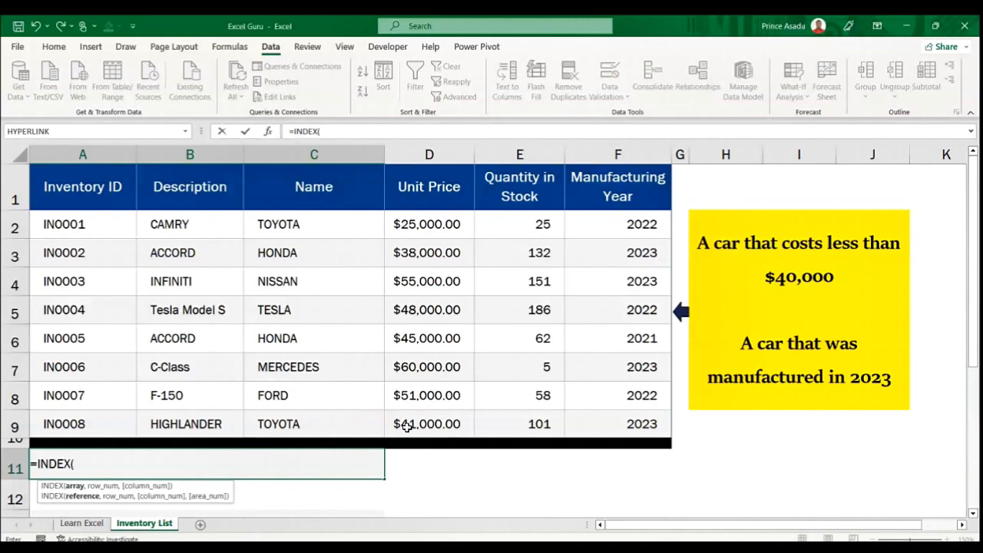
{"action": "left_click", "coordinate": [189, 225]}
{"action": "left_click_drag", "start_coordinate": [189, 224], "coordinate": [187, 411]}
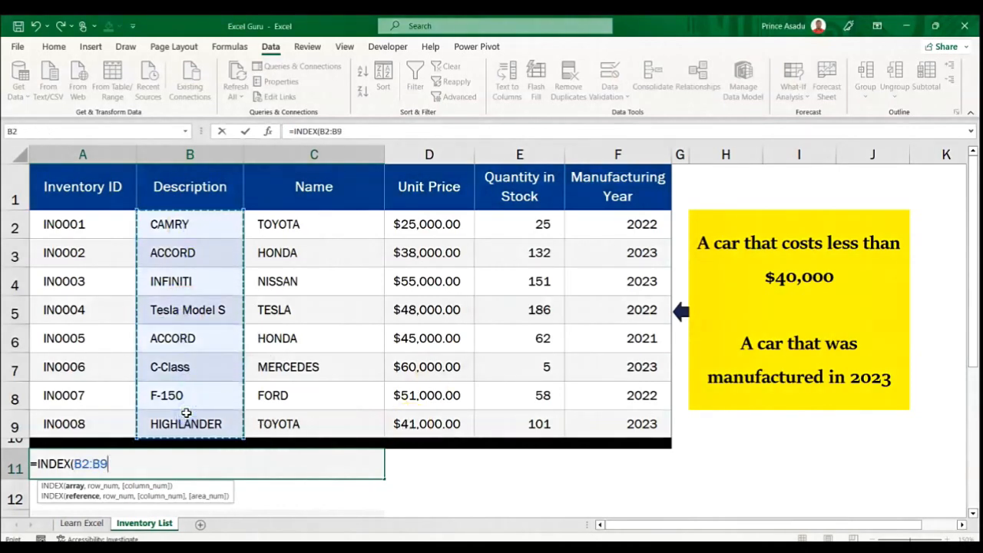
Nest a MATCH as the INDEX row number, with lookup value 1 and the price condition (D2:D9<40000).
{"action": "type", "text": ",mat"}
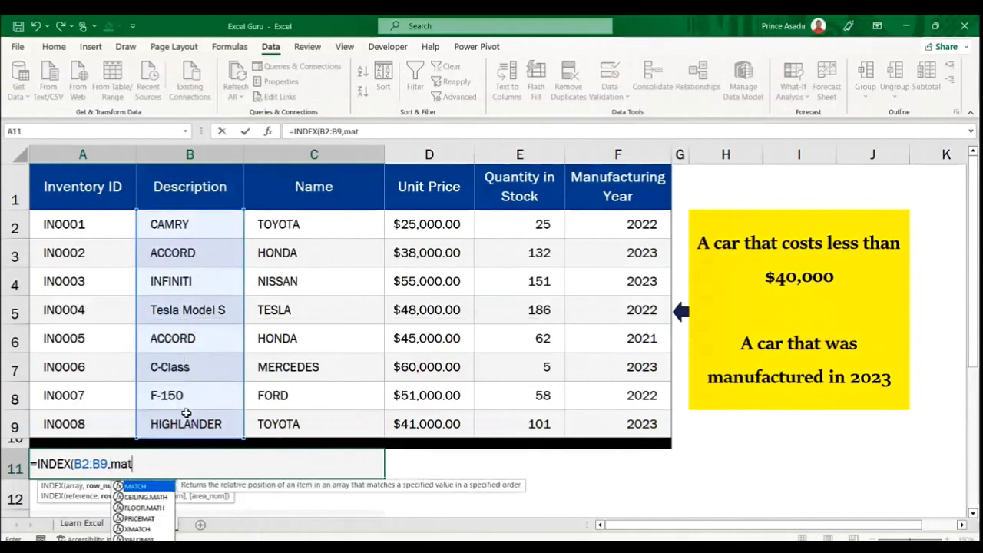
{"action": "key", "text": "Tab"}
{"action": "type", "text": "1,("}
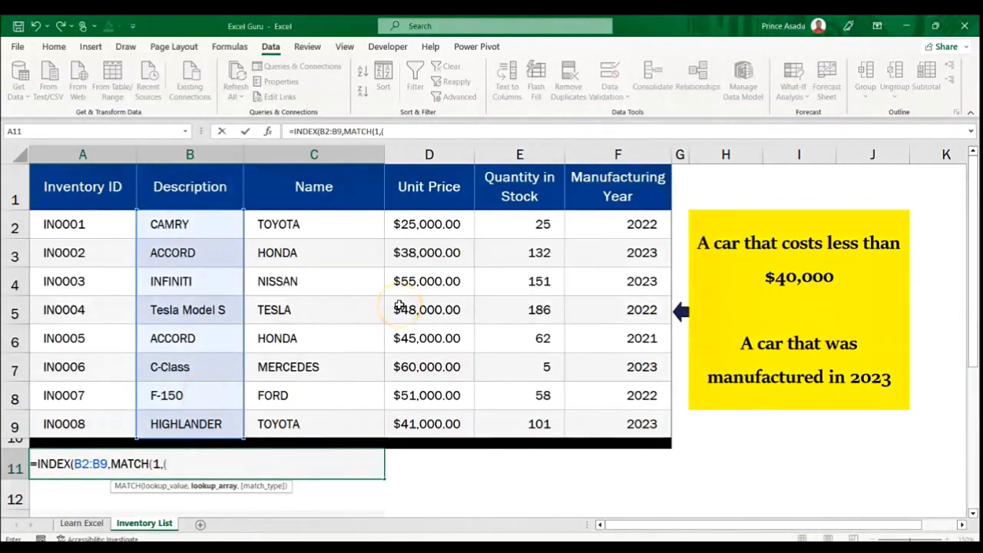
{"action": "left_click_drag", "start_coordinate": [406, 223], "coordinate": [407, 413]}
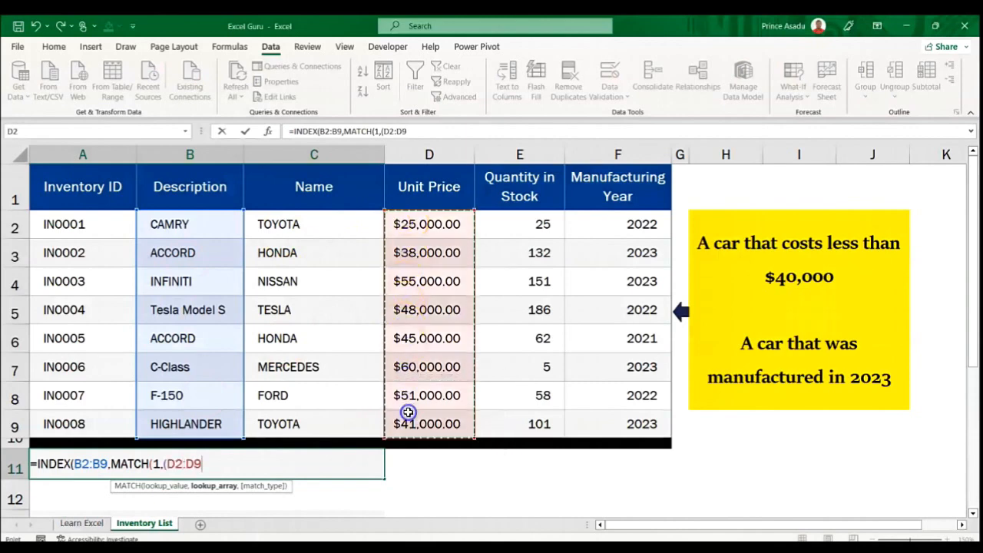
{"action": "type", "text": "<40"}
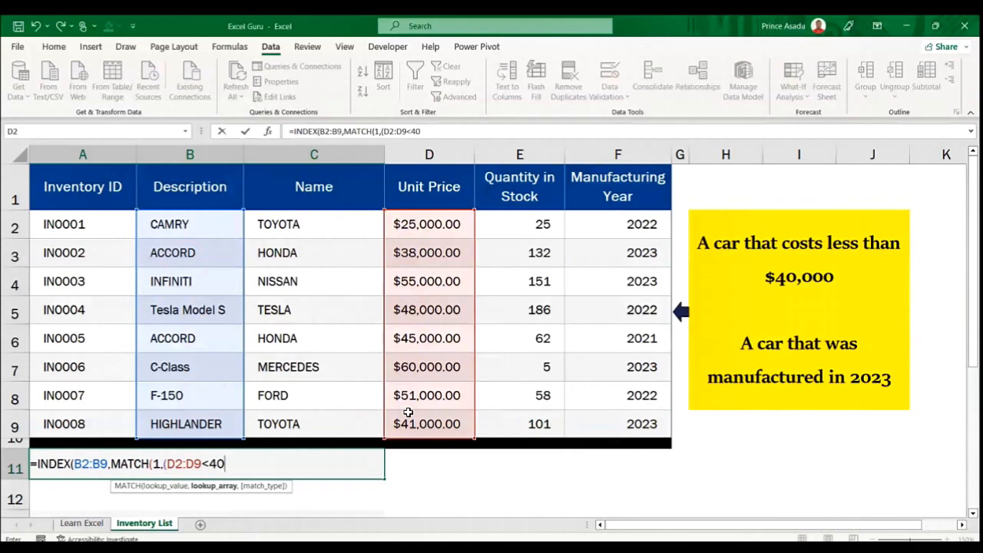
{"action": "type", "text": "000)"}
Multiply the price condition by (F2:F9=2023), set match type 0, and complete the INDEX and MATCH formula in A11.
{"action": "type", "text": "*("}
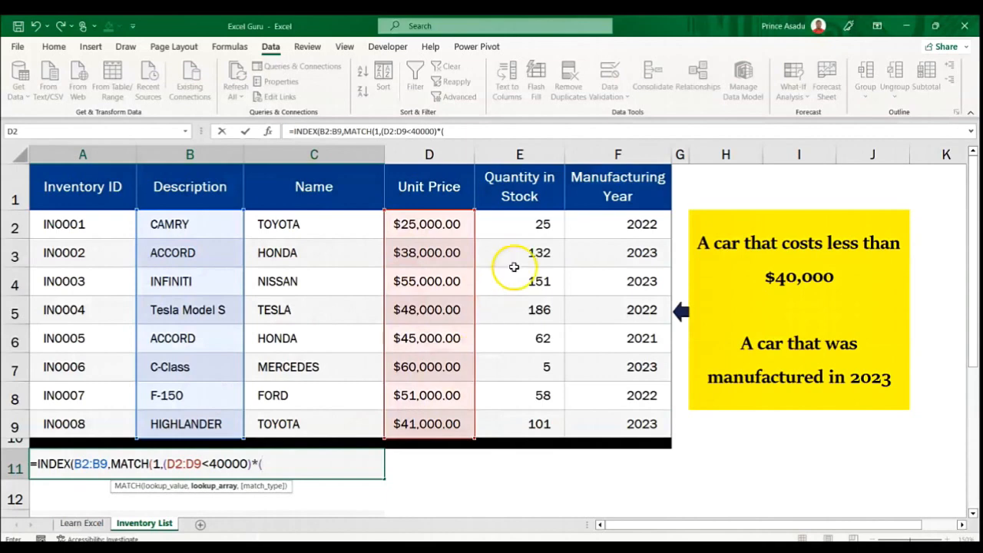
{"action": "left_click_drag", "start_coordinate": [579, 223], "coordinate": [570, 414]}
{"action": "type", "text": "=2023"}
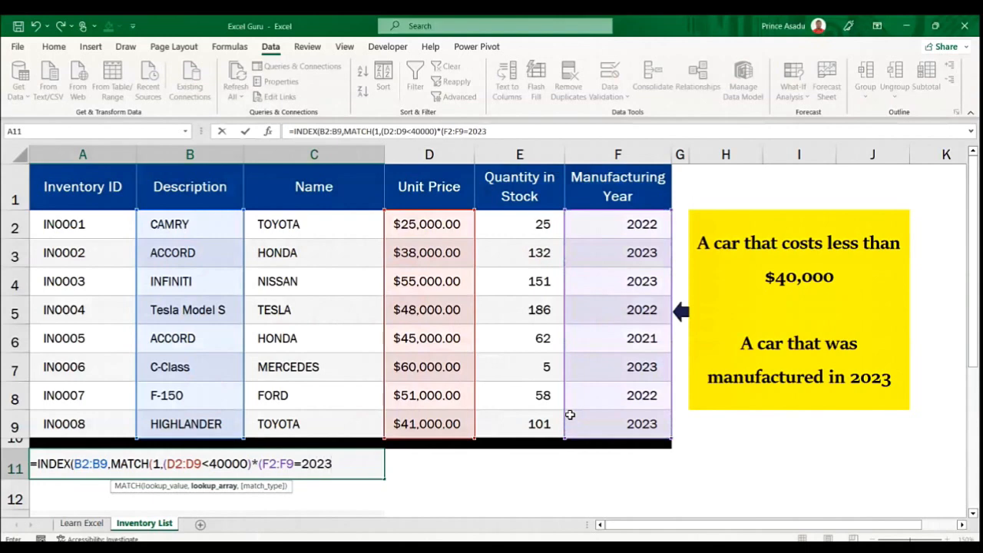
{"action": "type", "text": ")"}
{"action": "type", "text": ",0"}
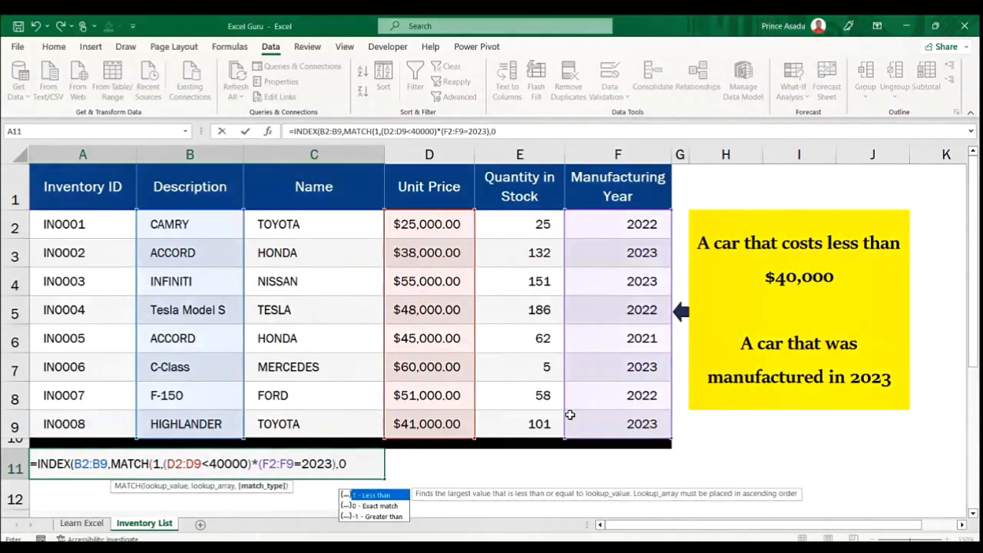
{"action": "type", "text": "))"}
{"action": "key", "text": "Return"}
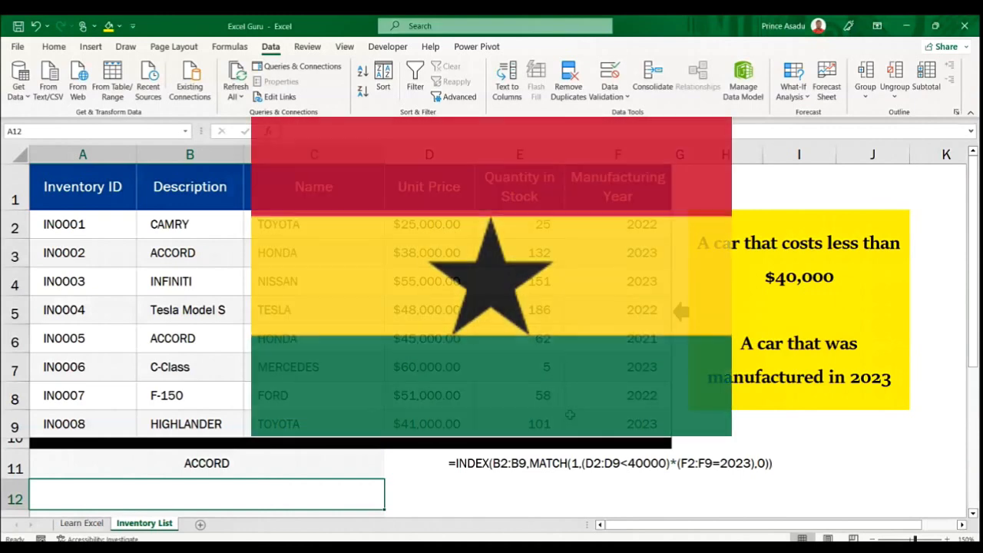
Start an XLOOKUP formula in A12 with lookup value 1 and the price condition (D2:D9<40000) as lookup array.
{"action": "type", "text": "=x"}
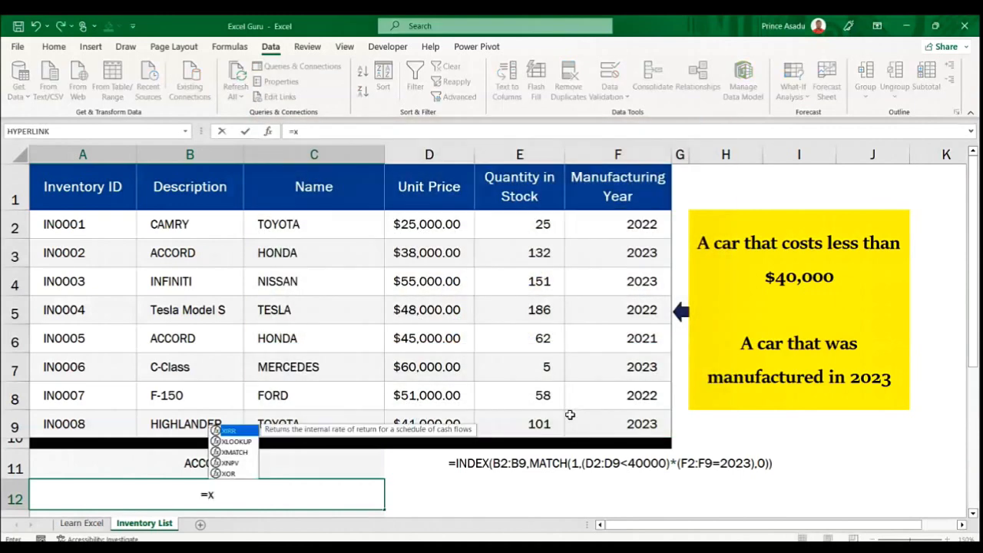
{"action": "type", "text": "lo"}
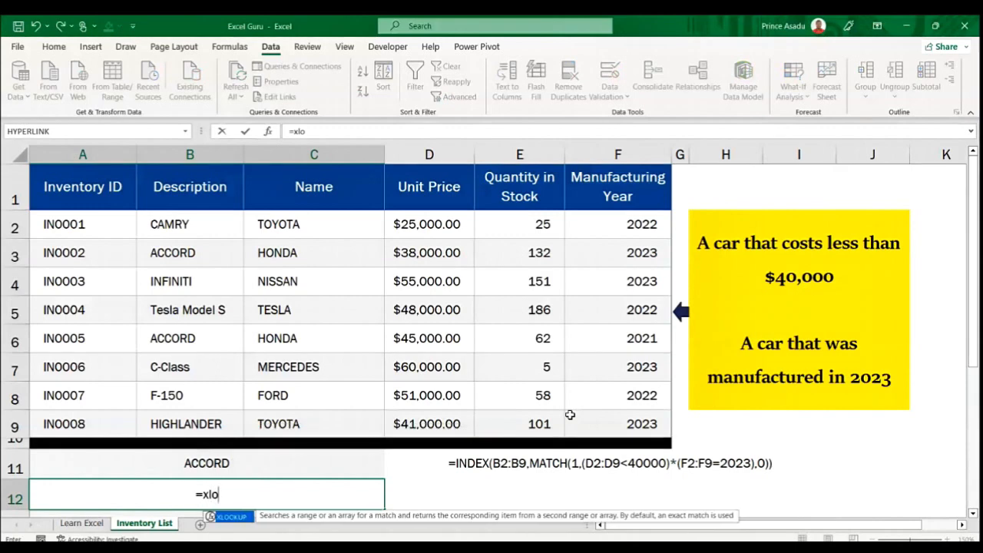
{"action": "key", "text": "Tab"}
{"action": "type", "text": "1"}
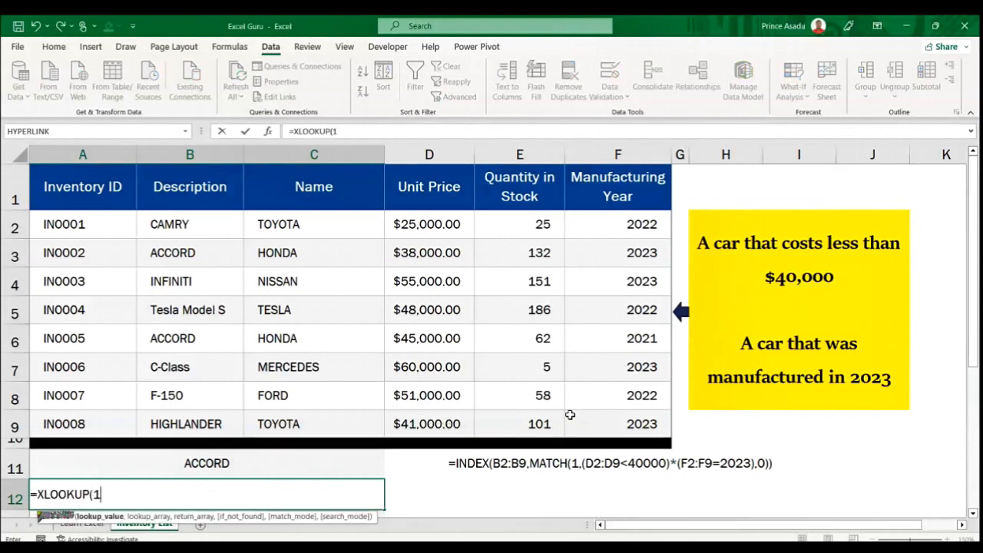
{"action": "type", "text": ","}
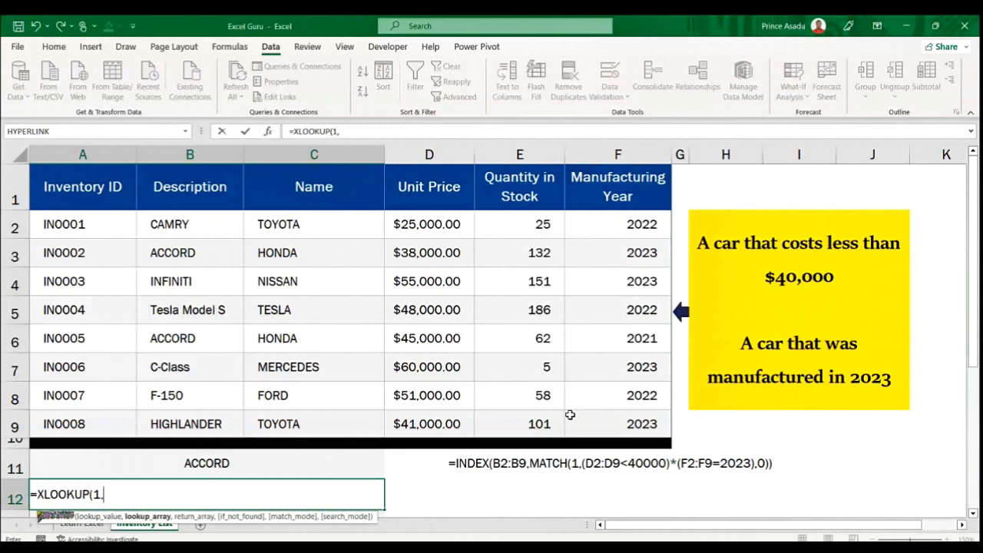
{"action": "type", "text": "("}
{"action": "left_click_drag", "start_coordinate": [428, 224], "coordinate": [444, 414]}
{"action": "type", "text": "<40000"}
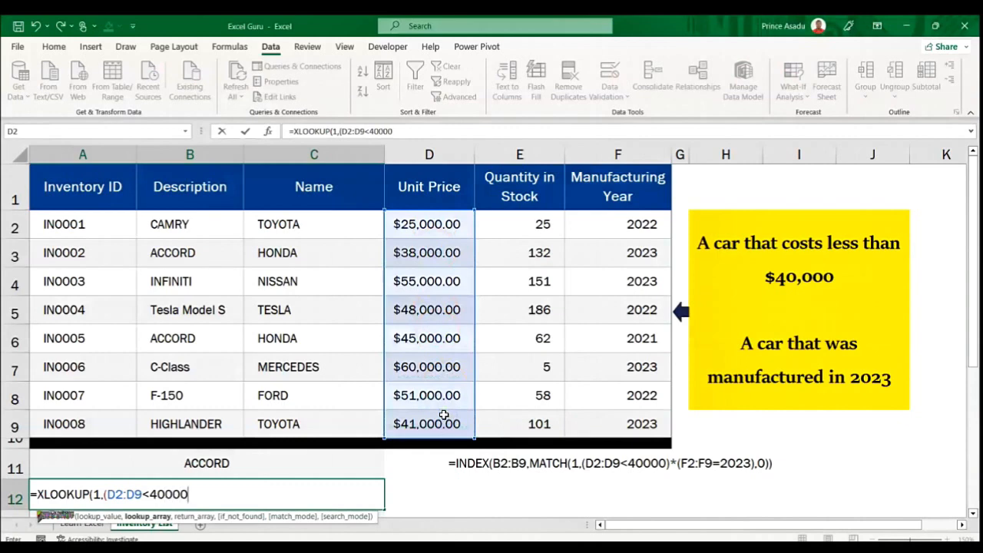
{"action": "type", "text": ")"}
Multiply the XLOOKUP price condition by the manufacturing year condition (F2:F9=2023).
{"action": "type", "text": "*("}
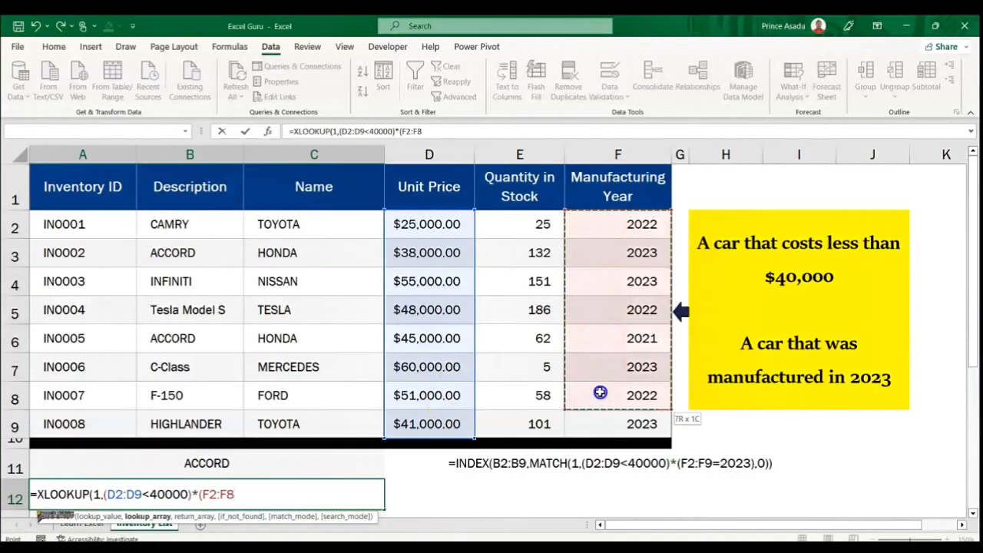
{"action": "left_click_drag", "start_coordinate": [599, 390], "coordinate": [600, 423]}
{"action": "type", "text": "=2="}
{"action": "key", "text": "BackSpace"}
{"action": "type", "text": "023),"}
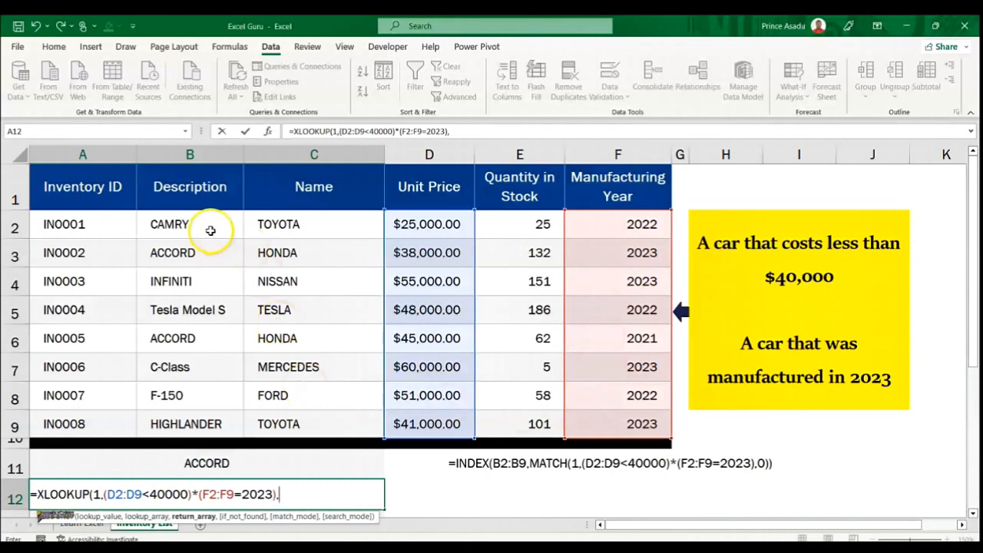
Set B2:B9 as the XLOOKUP return array, complete the formula in A12, and return to cell A1.
{"action": "left_click_drag", "start_coordinate": [200, 227], "coordinate": [197, 416]}
{"action": "type", "text": ")"}
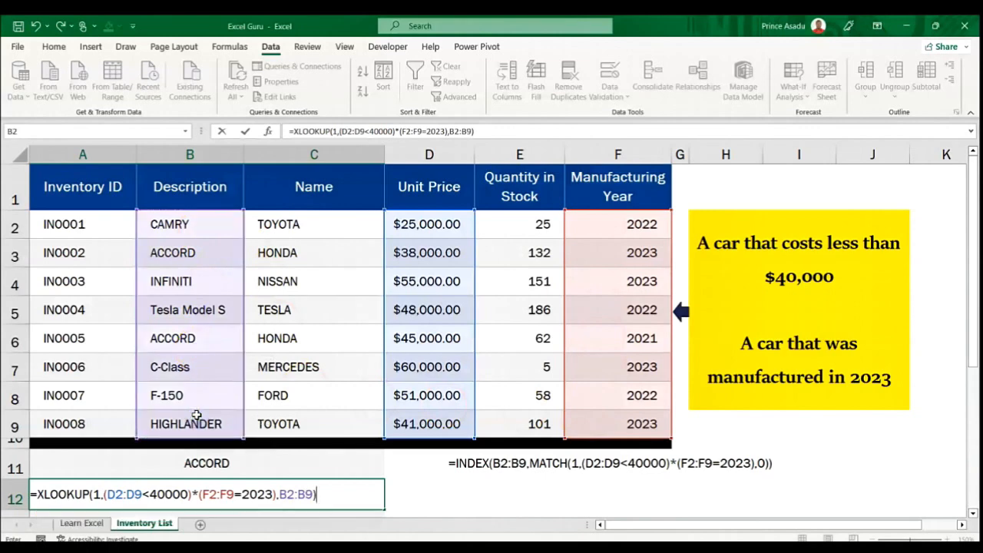
{"action": "key", "text": "Return"}
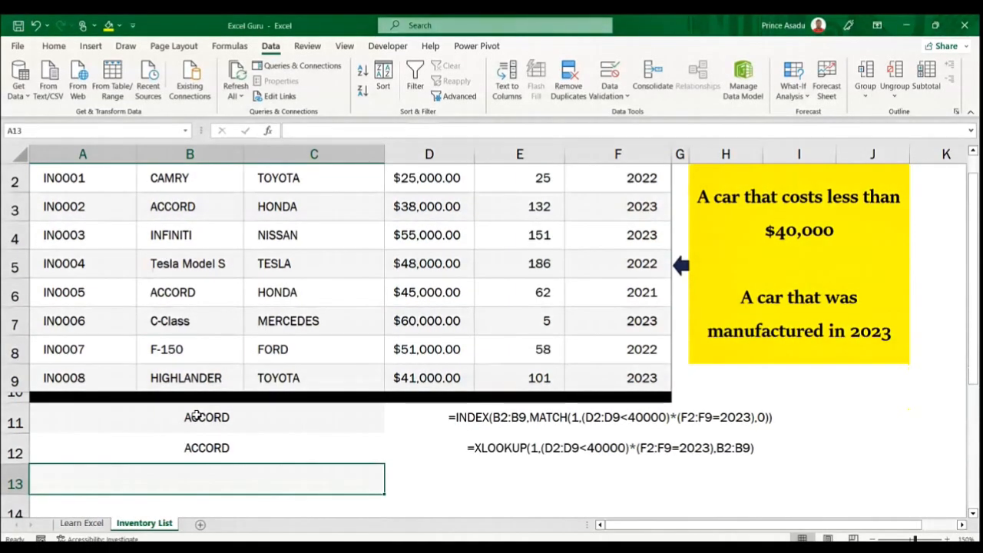
{"action": "key", "text": "ctrl+Home"}
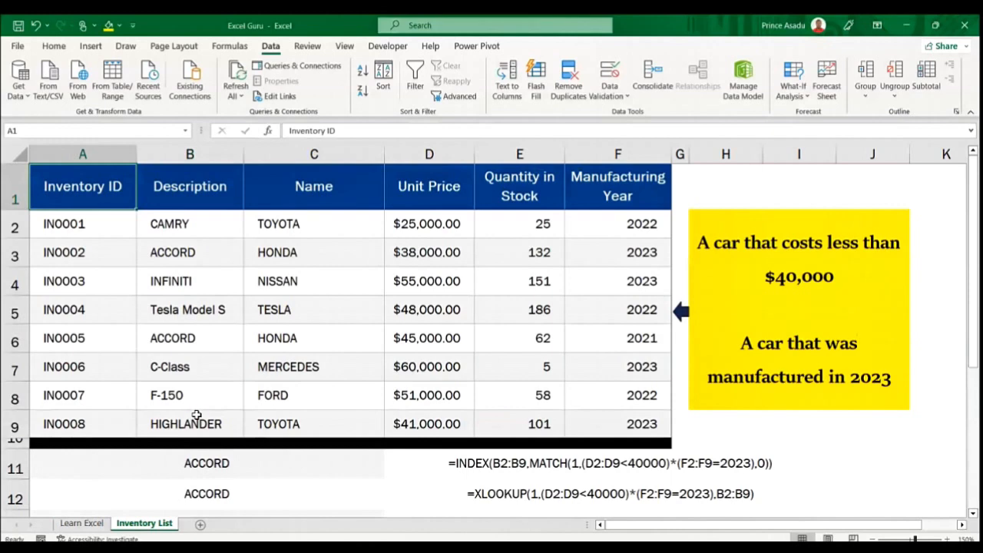